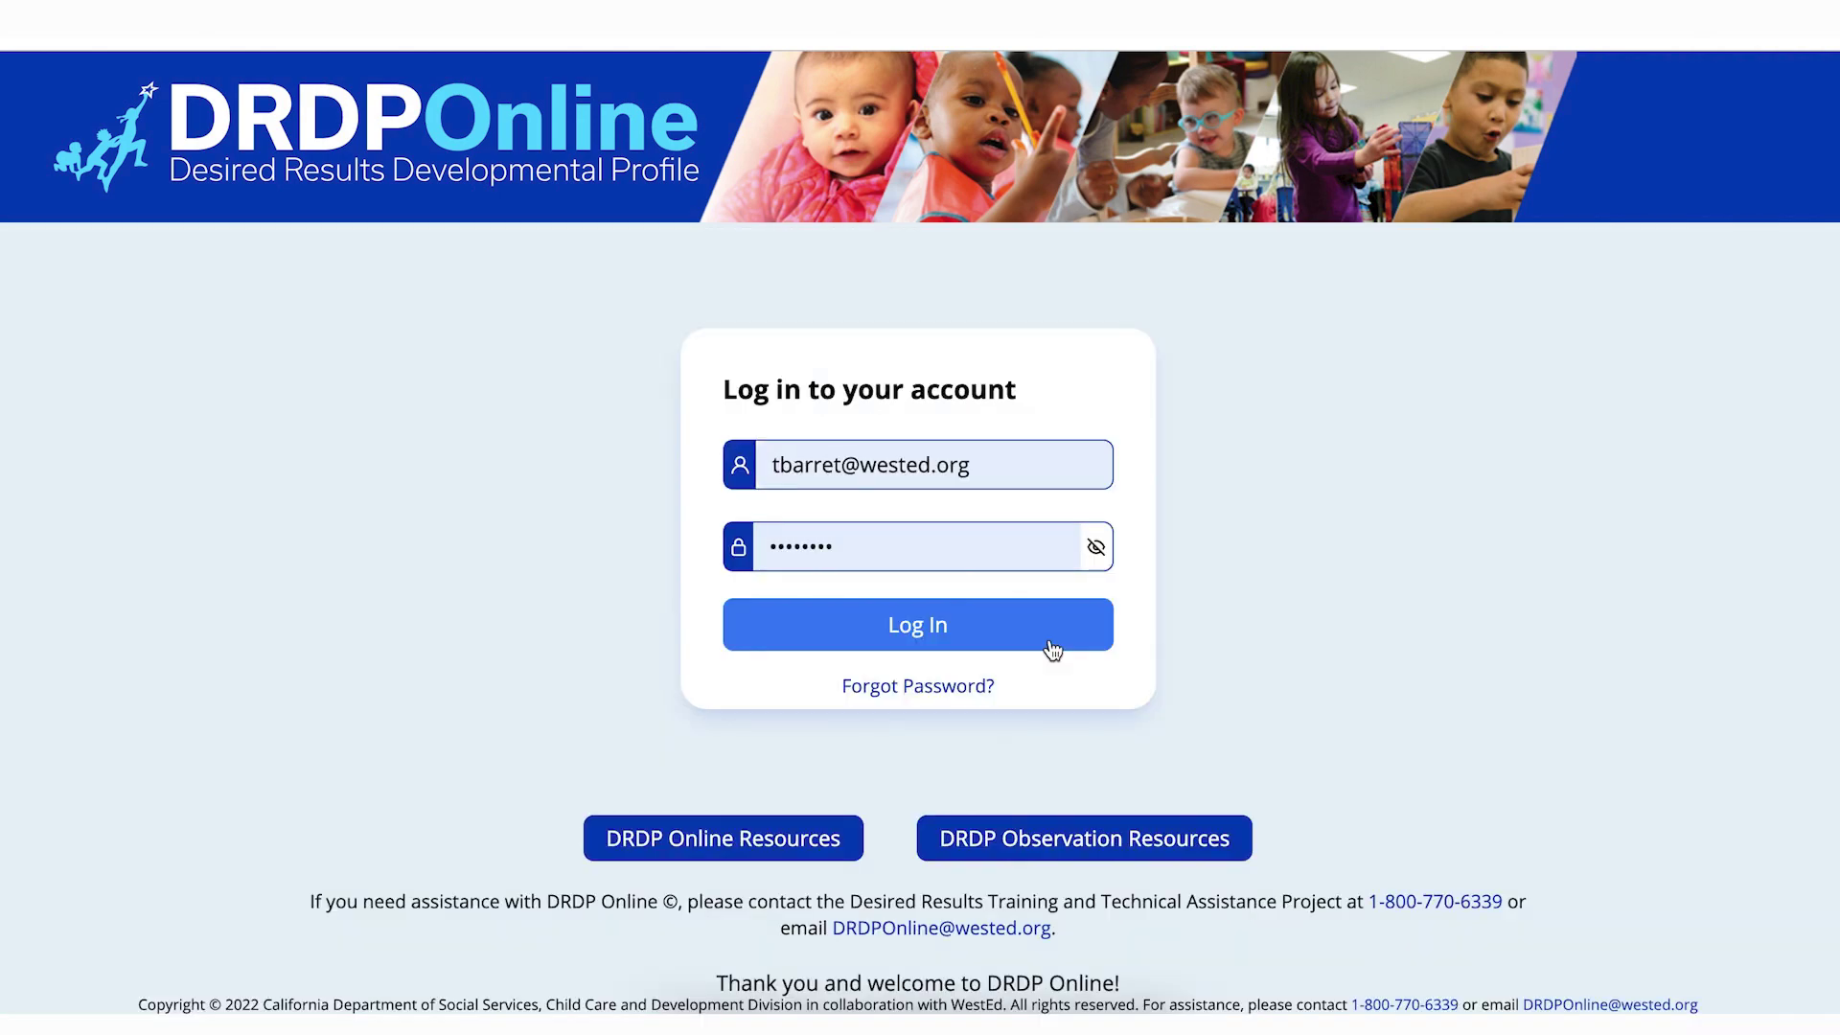
# Step: Log in to DRDP Online with the account's e-mail and password
pyautogui.click(1052, 649)
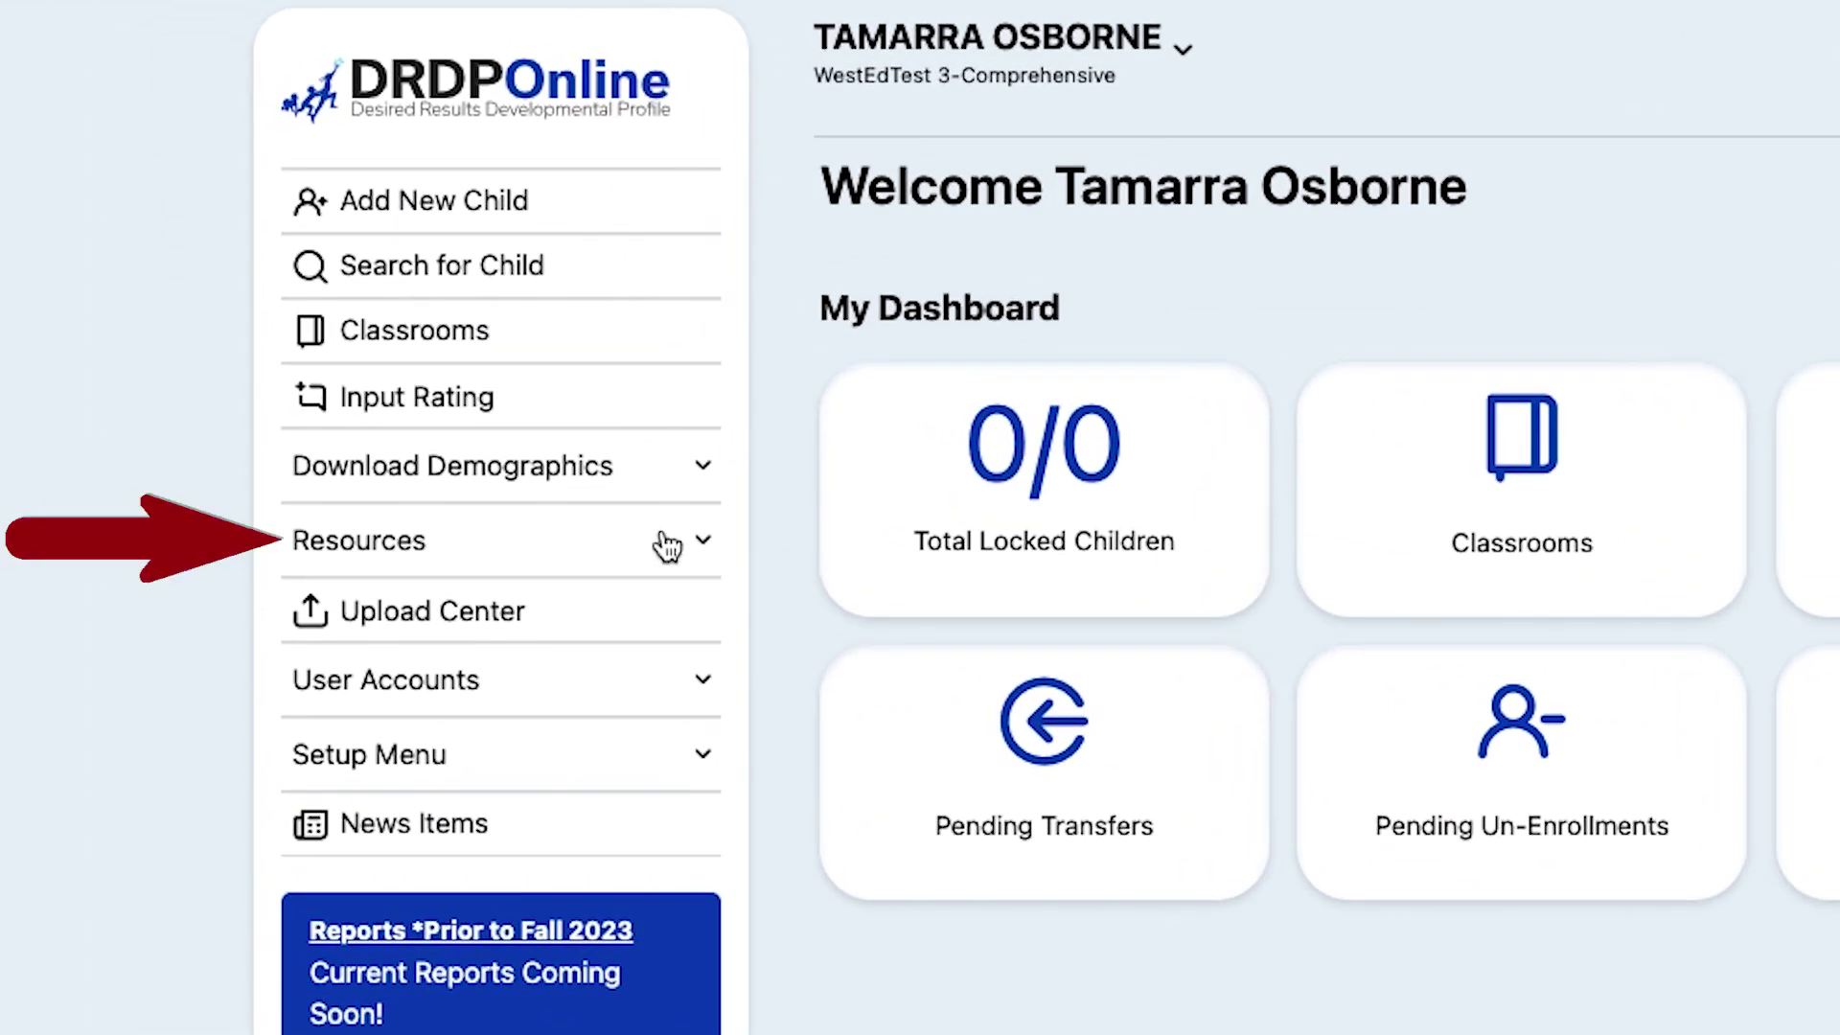
# Step: Go to the Upload Templates page under Resources in the sidebar
pyautogui.click(665, 540)
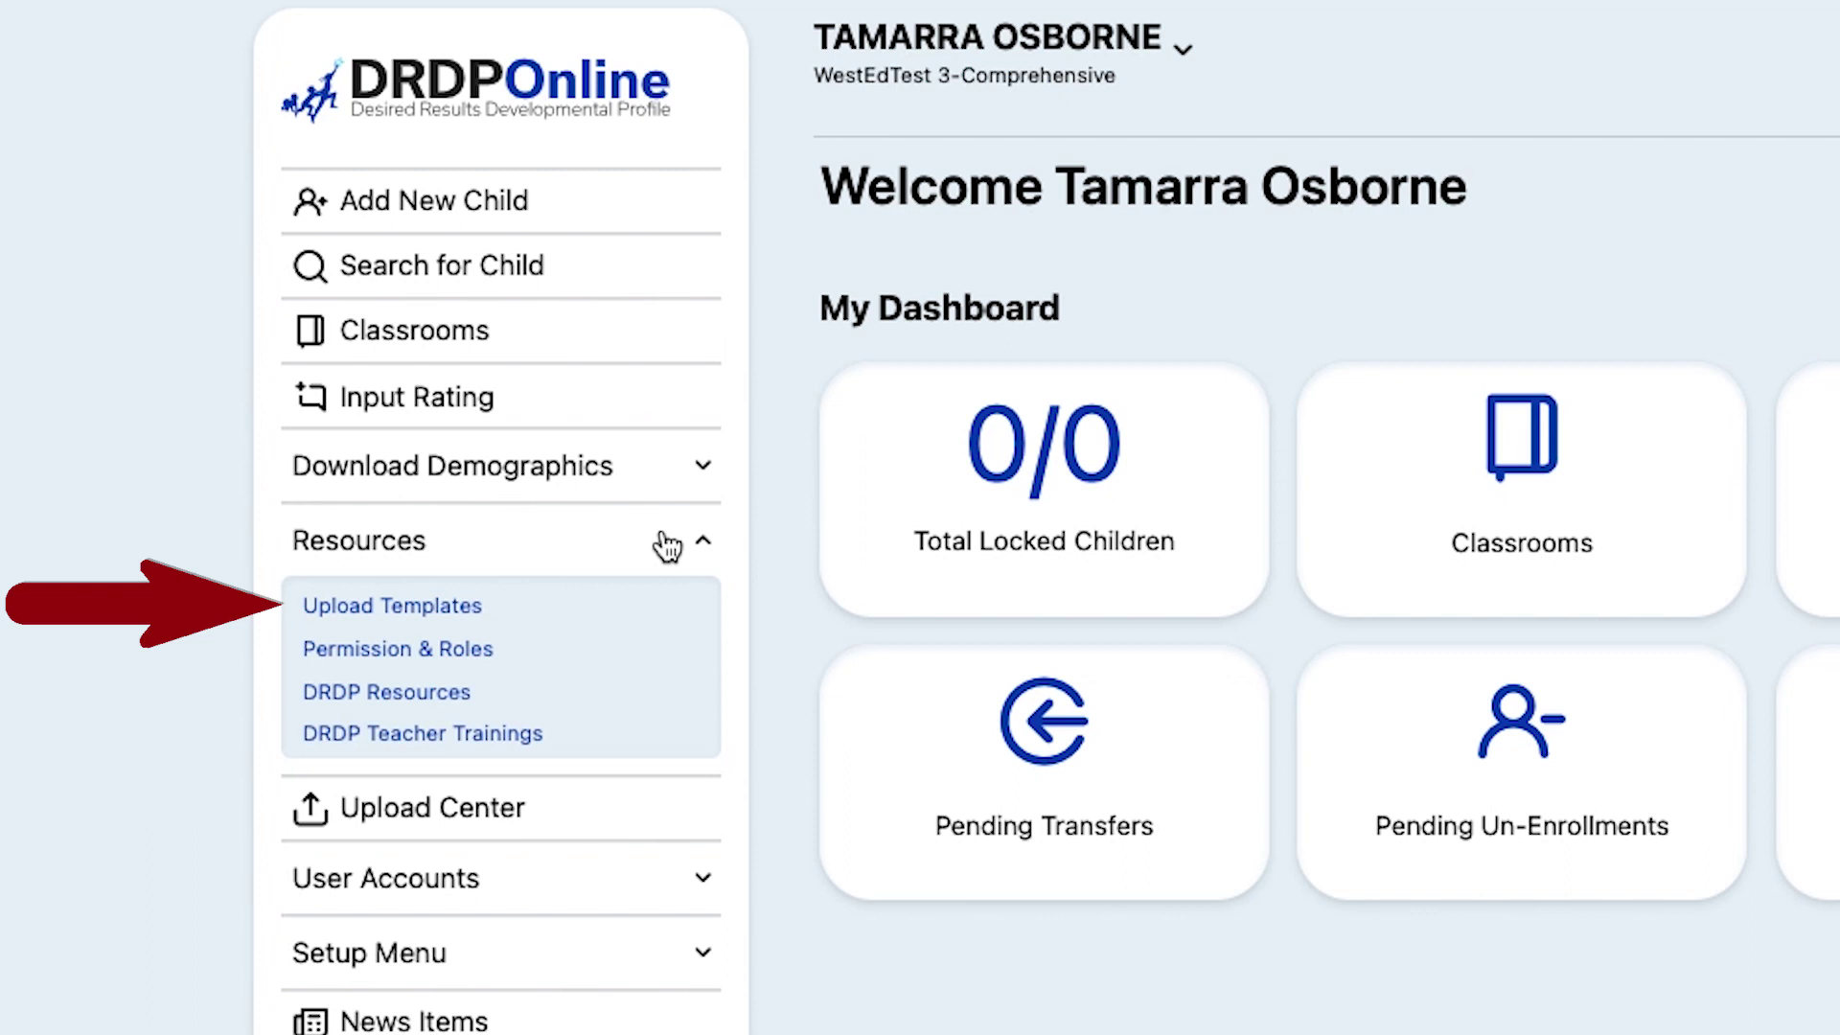
pyautogui.click(428, 616)
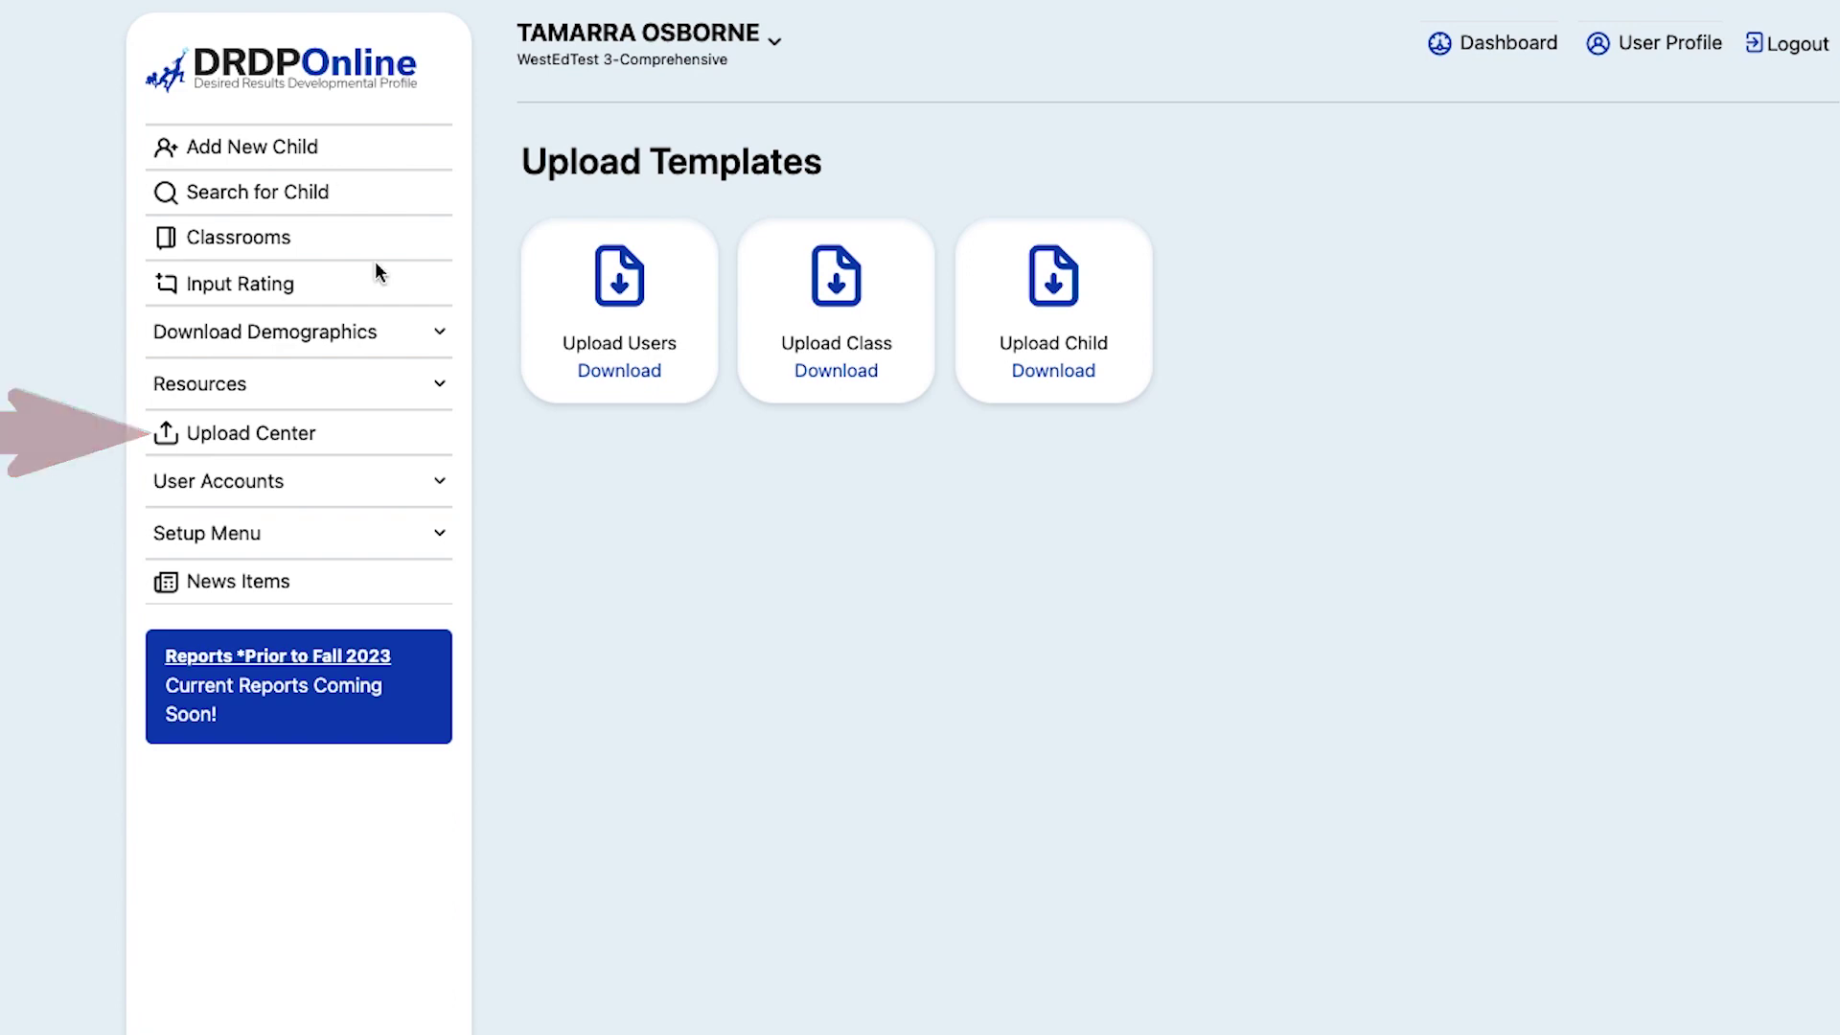
# Step: Load the Class-Upload-CA tutorial xlsx into the Upload Center's Upload Class card
pyautogui.click(321, 441)
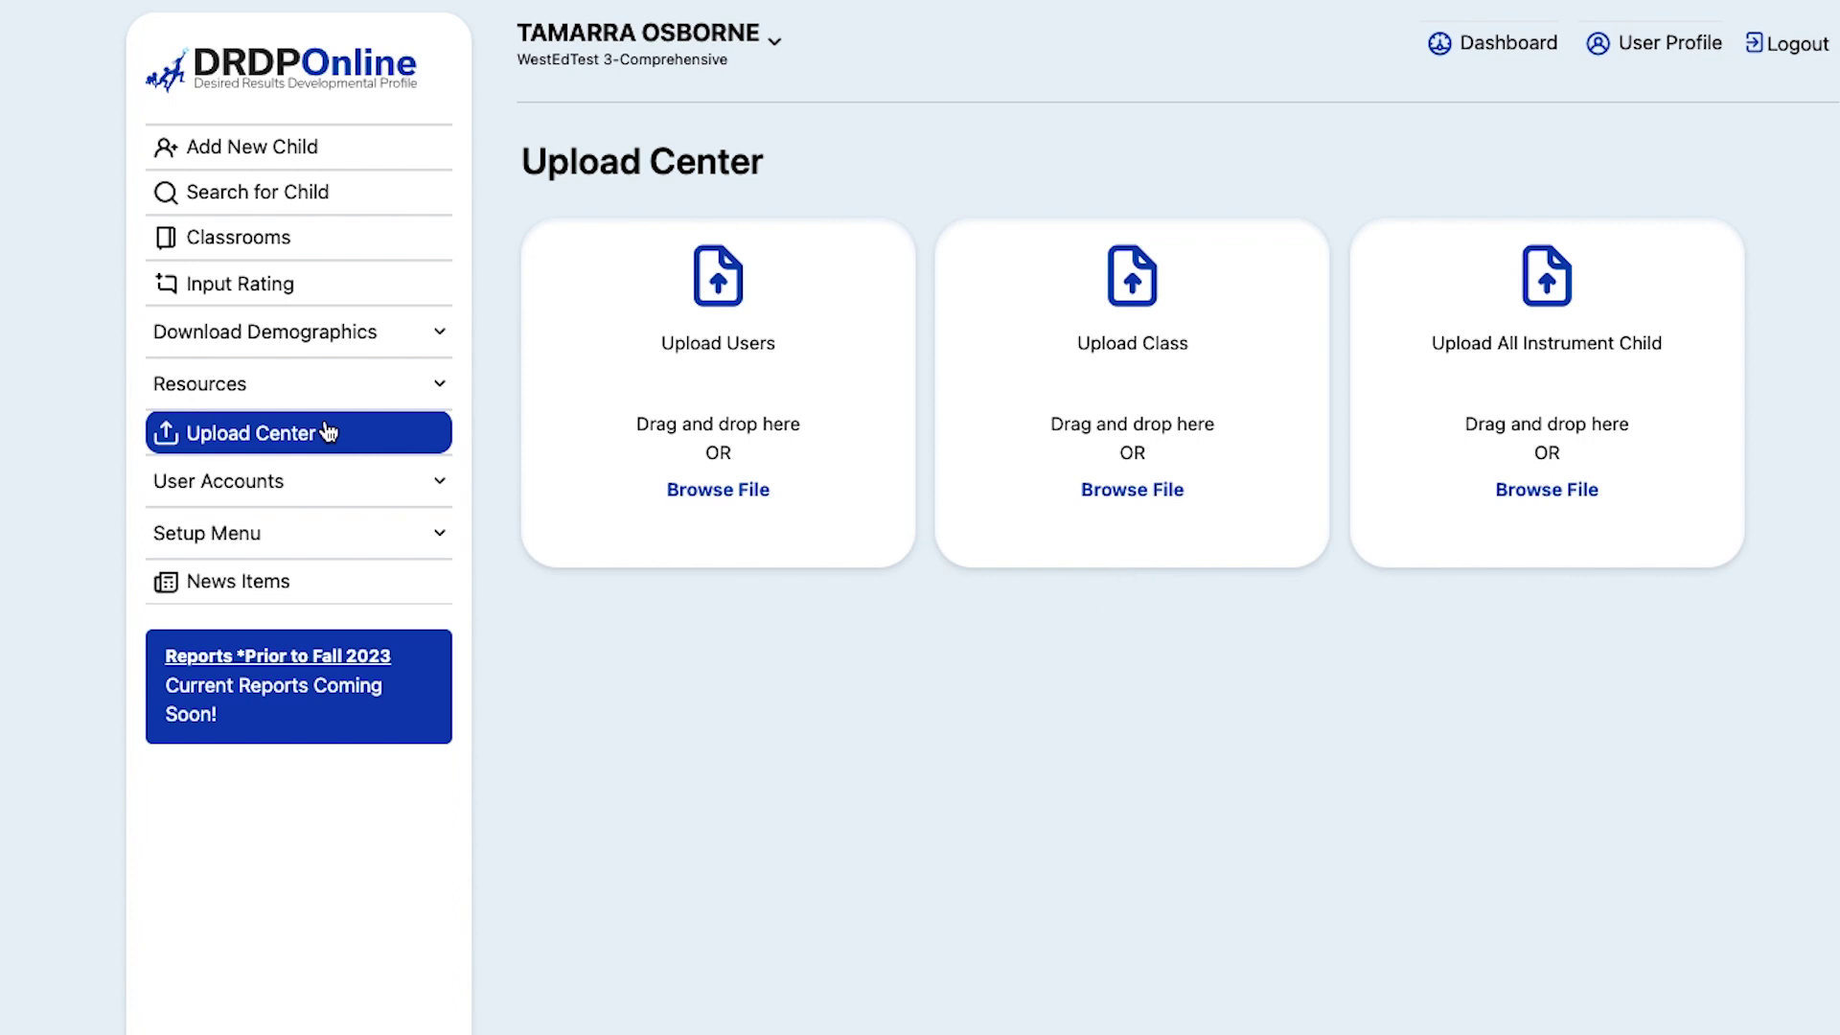
pyautogui.press('super+space')
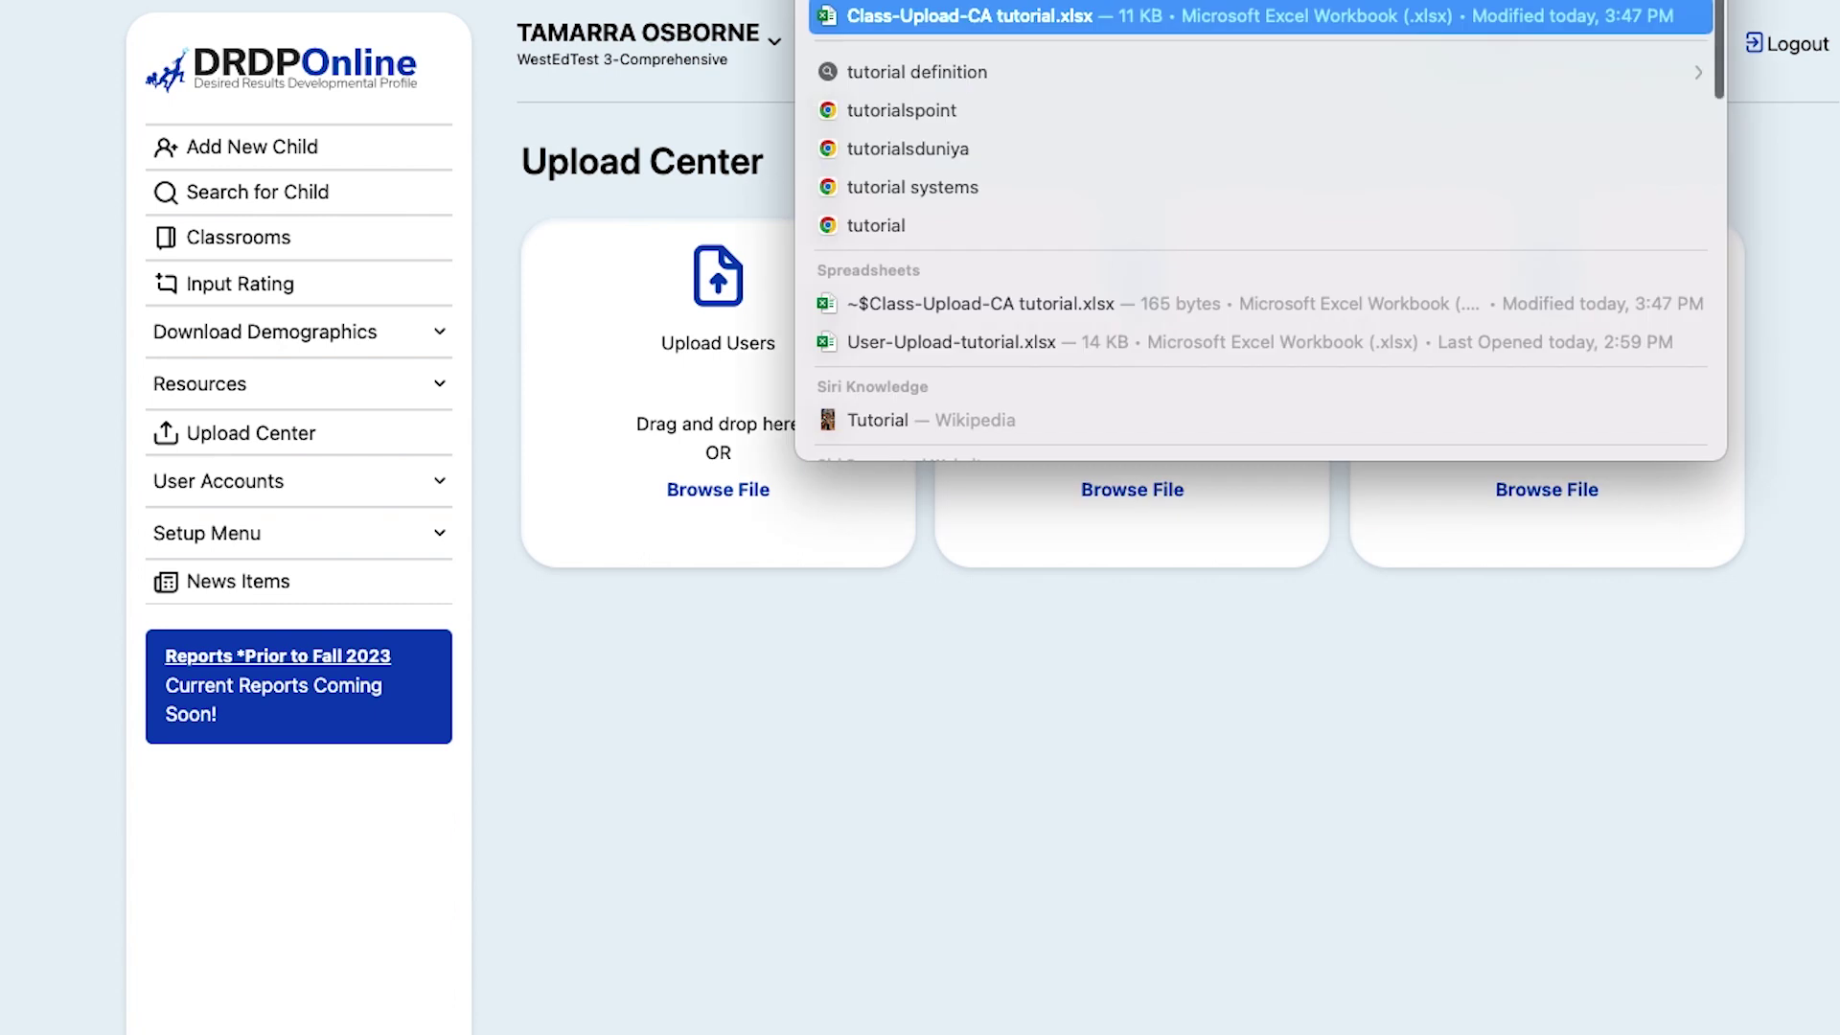
pyautogui.moveTo(990, 26); pyautogui.dragTo(1146, 483)
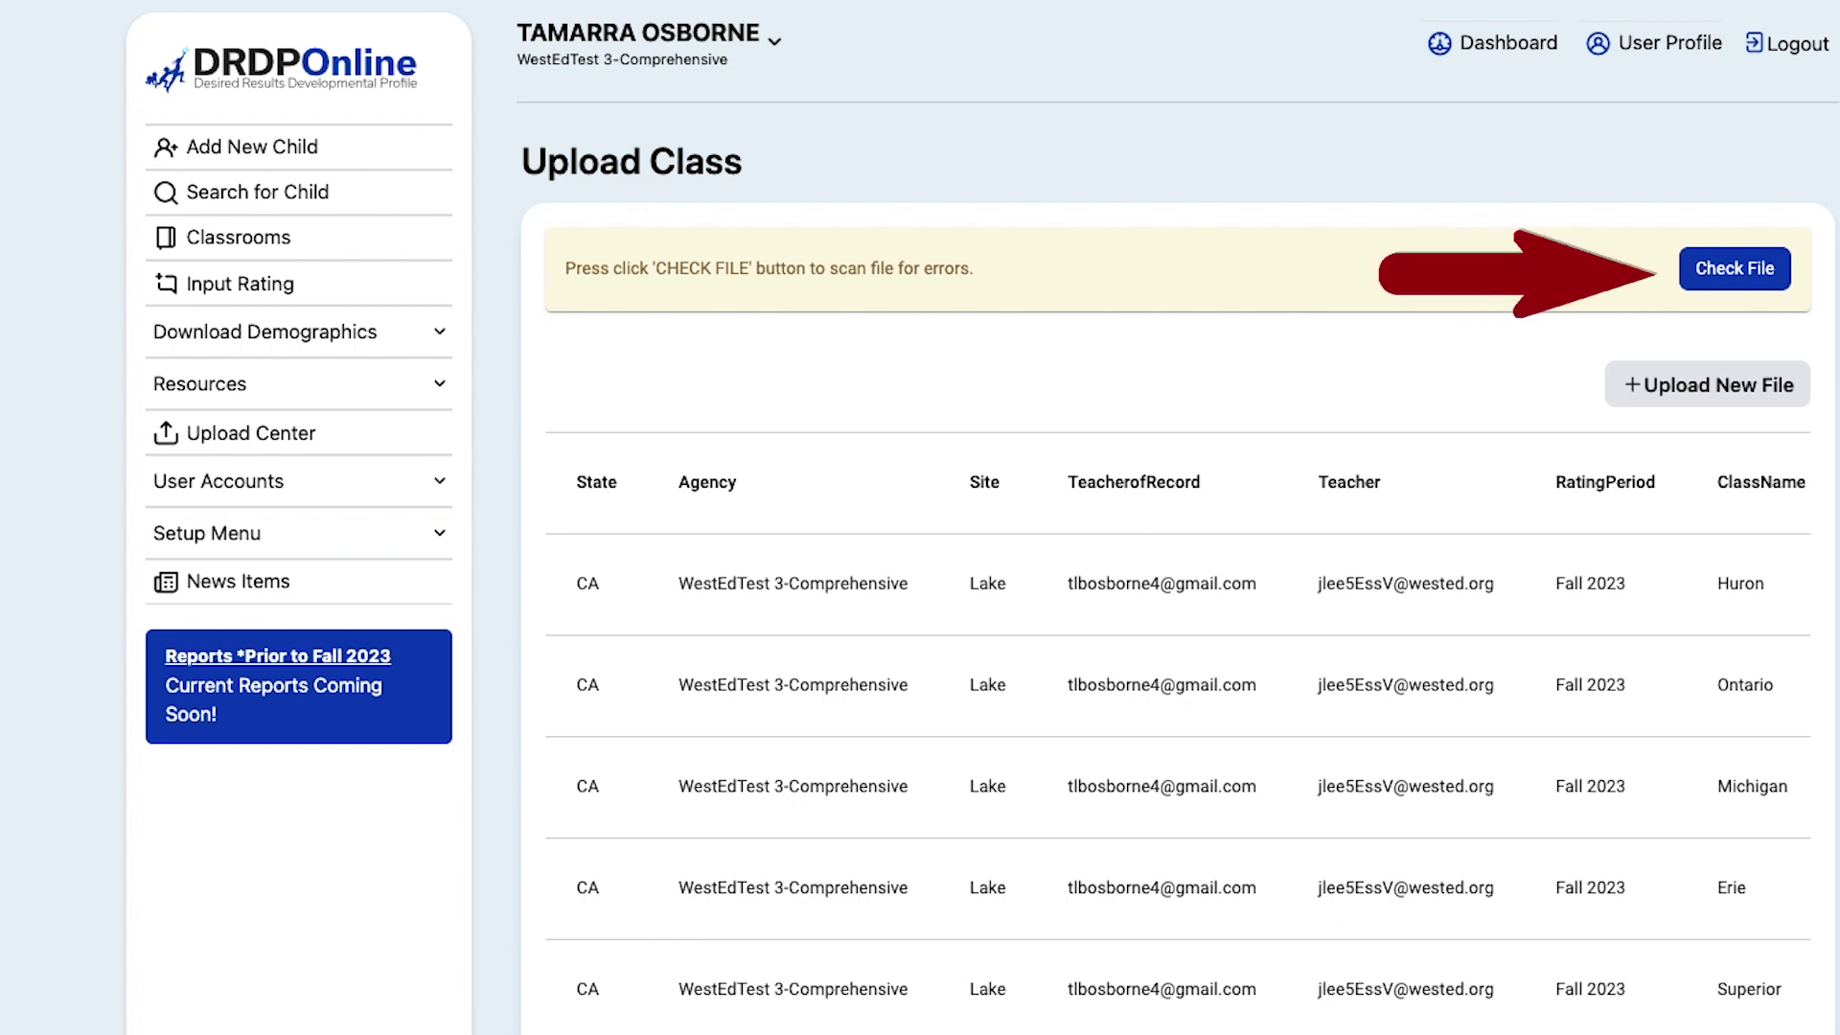
# Step: Check the file, replace row one's flagged Teacher of Record e-mail, and recheck
pyautogui.click(1751, 285)
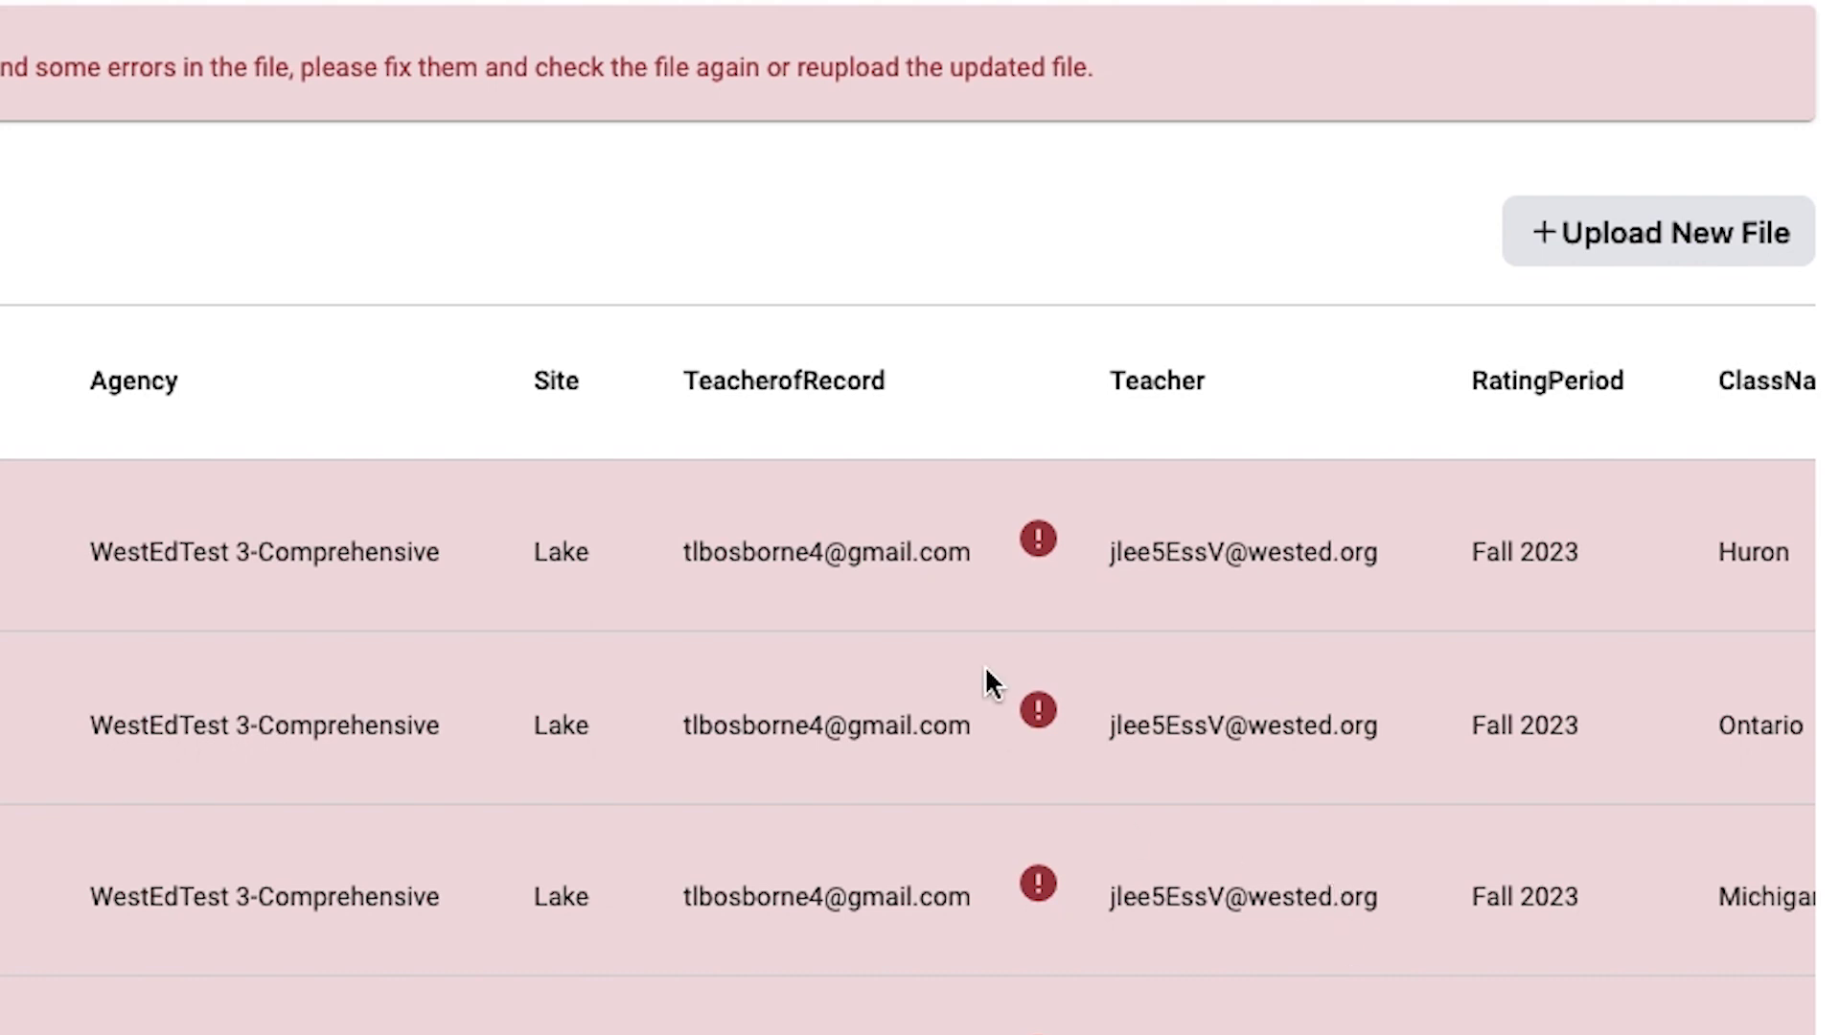
pyautogui.click(967, 561)
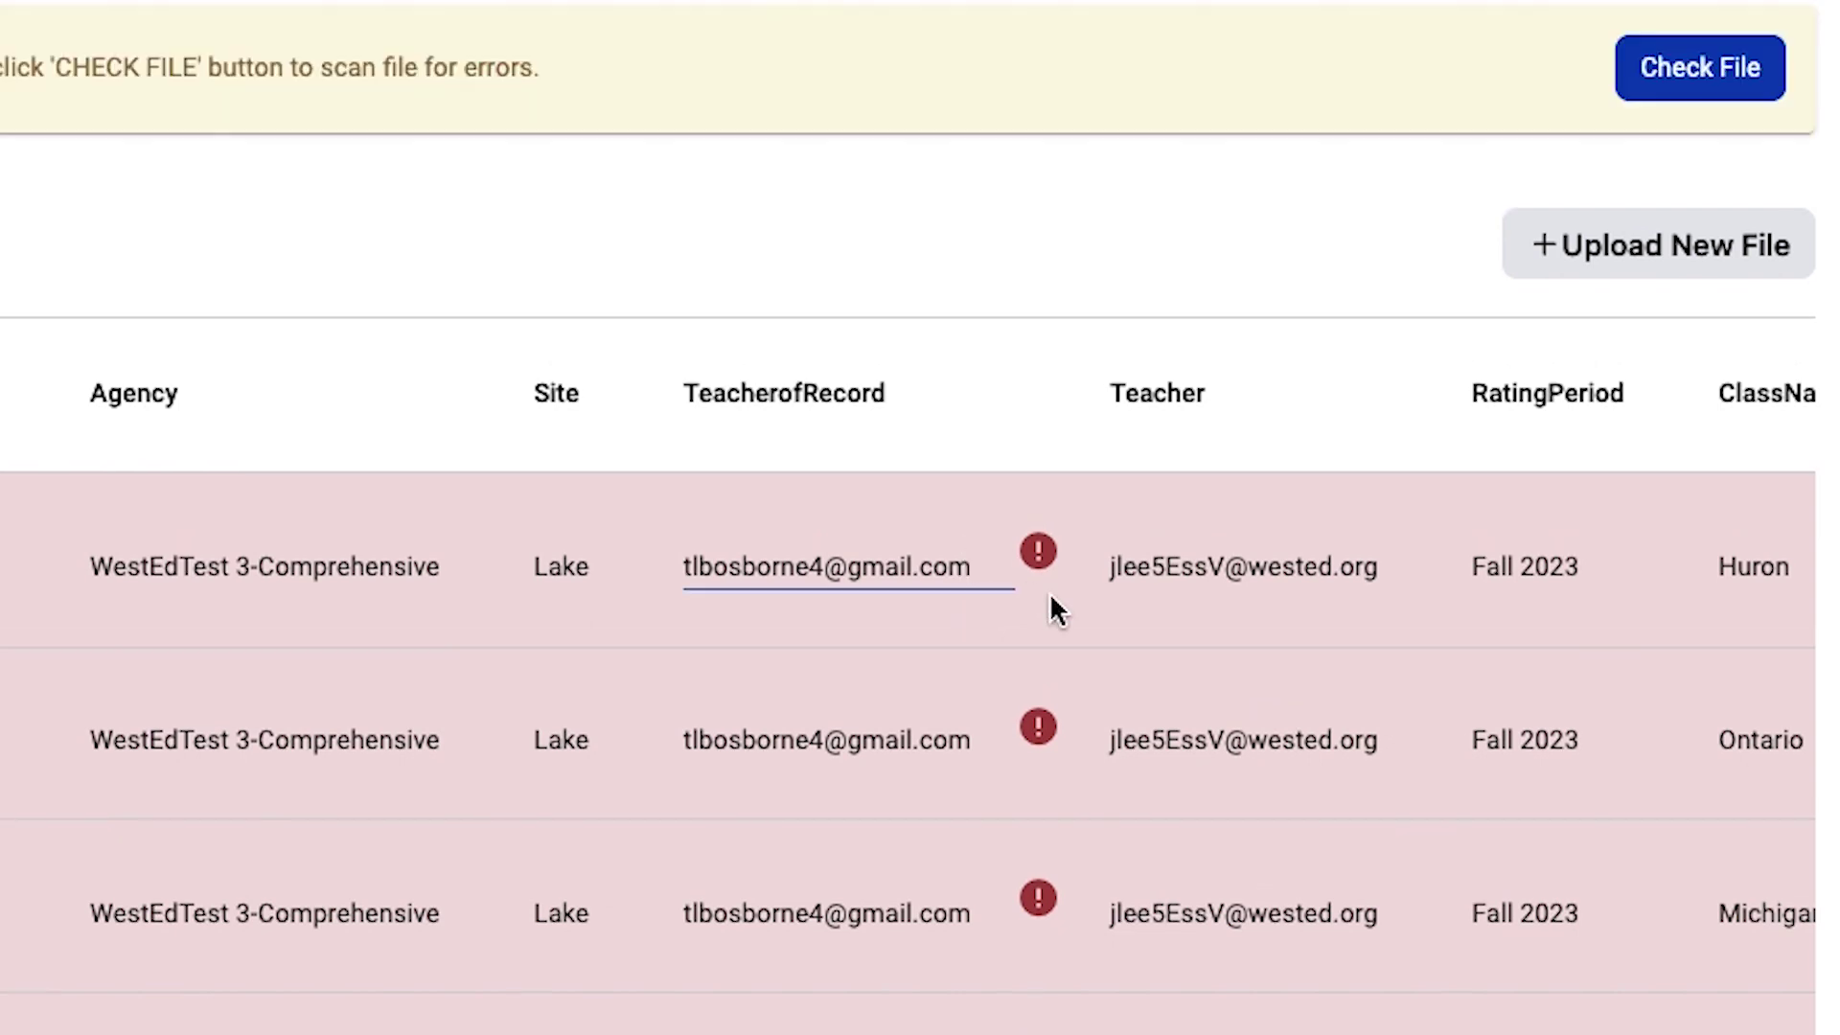
pyautogui.press('BackSpace')
pyautogui.press('BackSpace')
pyautogui.press('BackSpace')
pyautogui.press('BackSpace')
pyautogui.press('BackSpace')
pyautogui.press('BackSpace')
pyautogui.press('BackSpace')
pyautogui.press('BackSpace')
pyautogui.press('BackSpace')
pyautogui.press('BackSpace')
pyautogui.press('BackSpace')
pyautogui.press('BackSpace')
pyautogui.press('BackSpace')
pyautogui.press('BackSpace')
pyautogui.press('BackSpace')
pyautogui.press('BackSpace')
pyautogui.press('BackSpace')
pyautogui.press('BackSpace')
pyautogui.press('BackSpace')
pyautogui.press('BackSpace')
pyautogui.press('BackSpace')
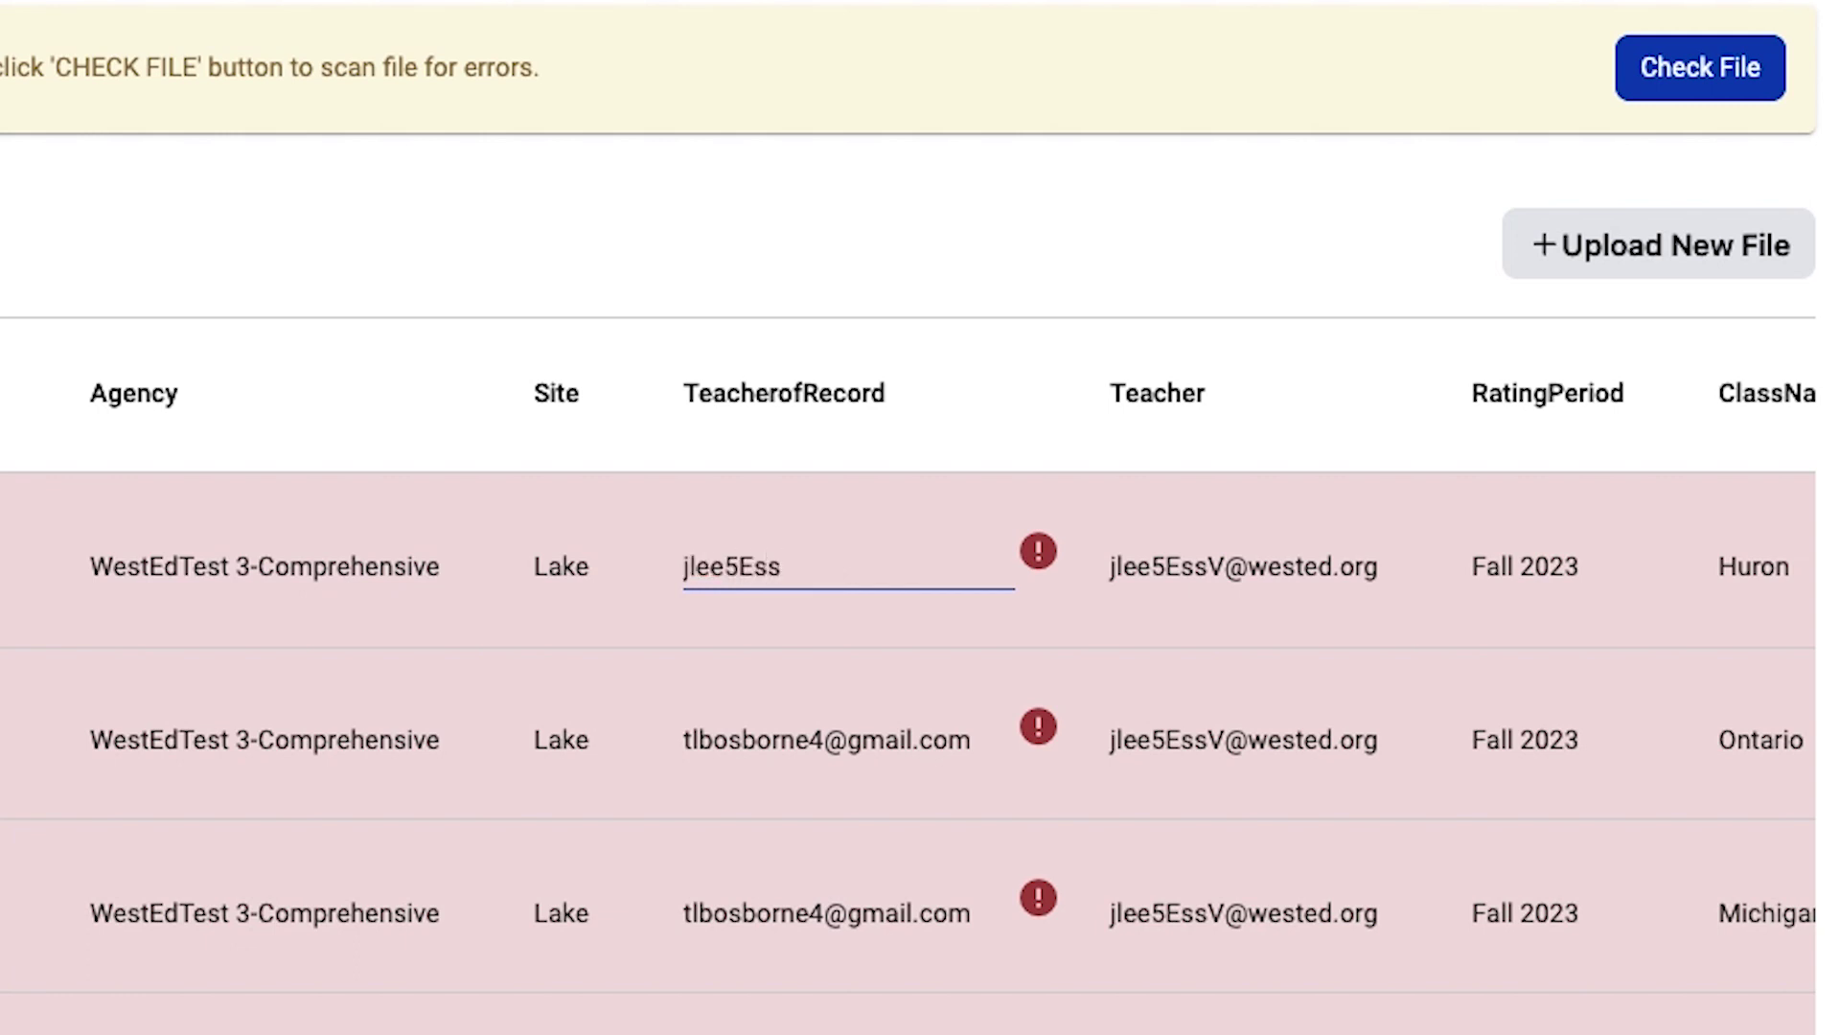
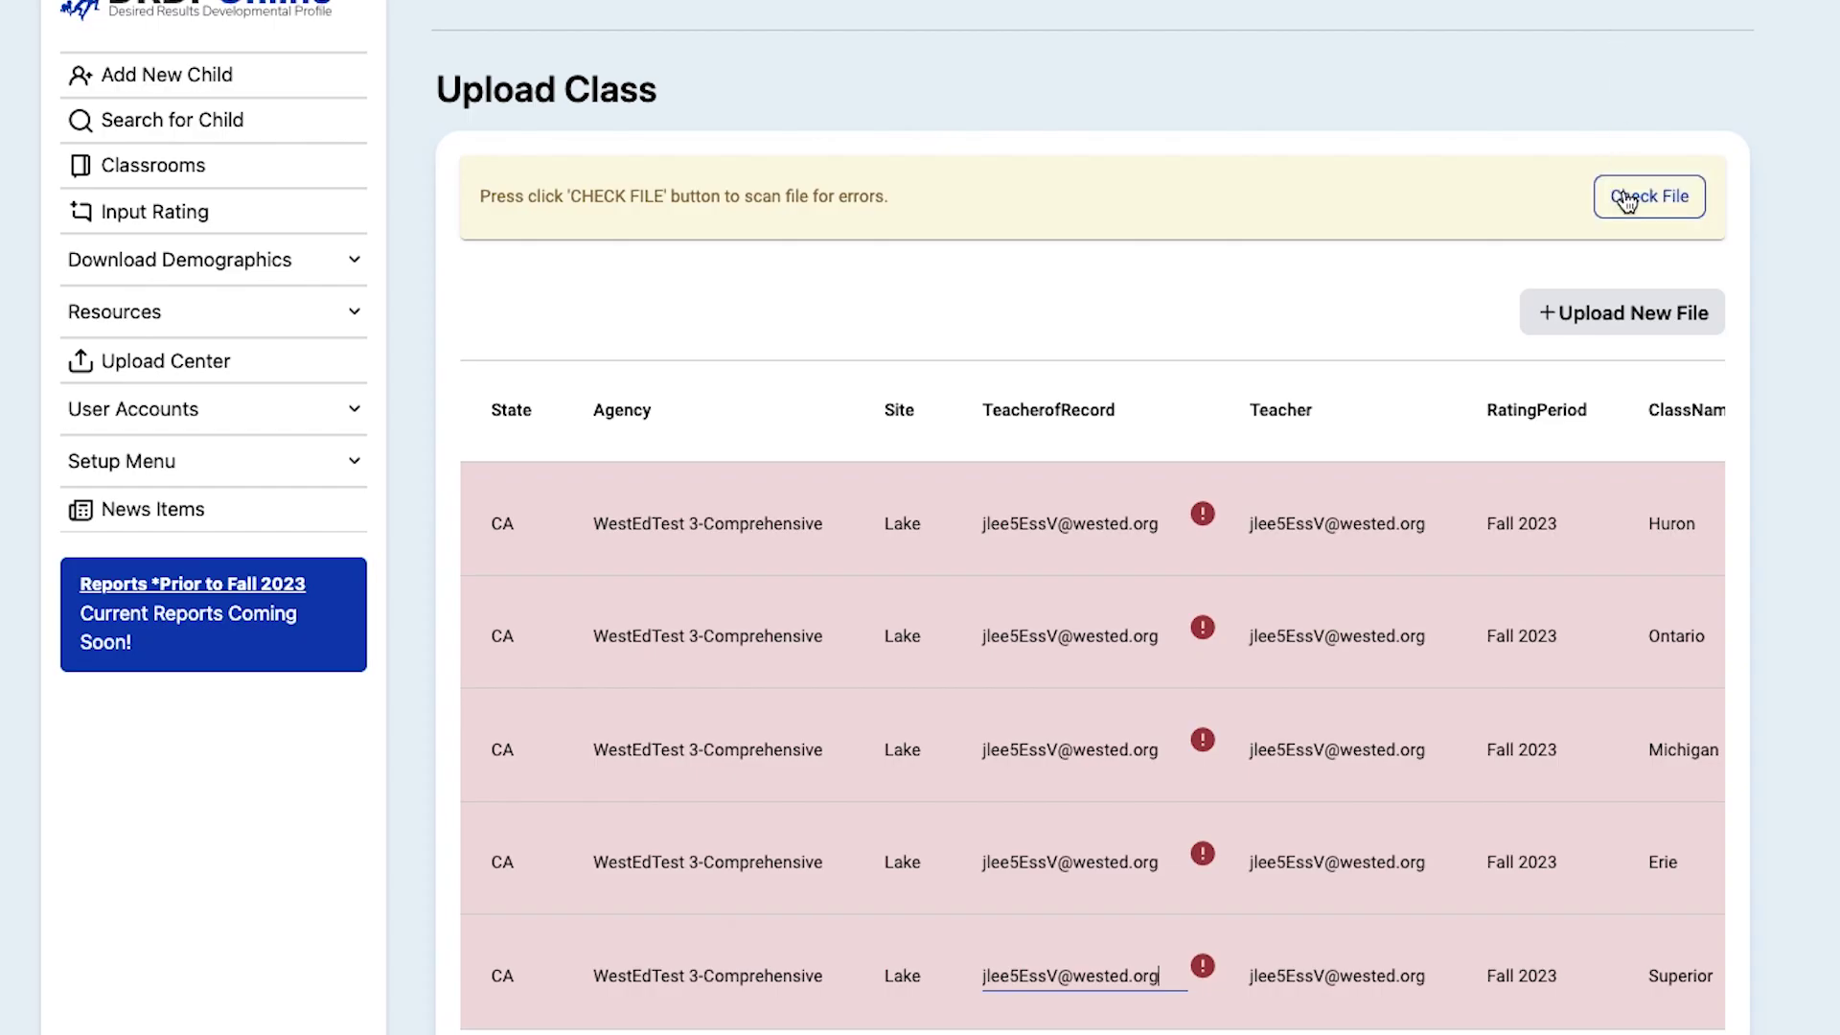
pyautogui.click(1626, 200)
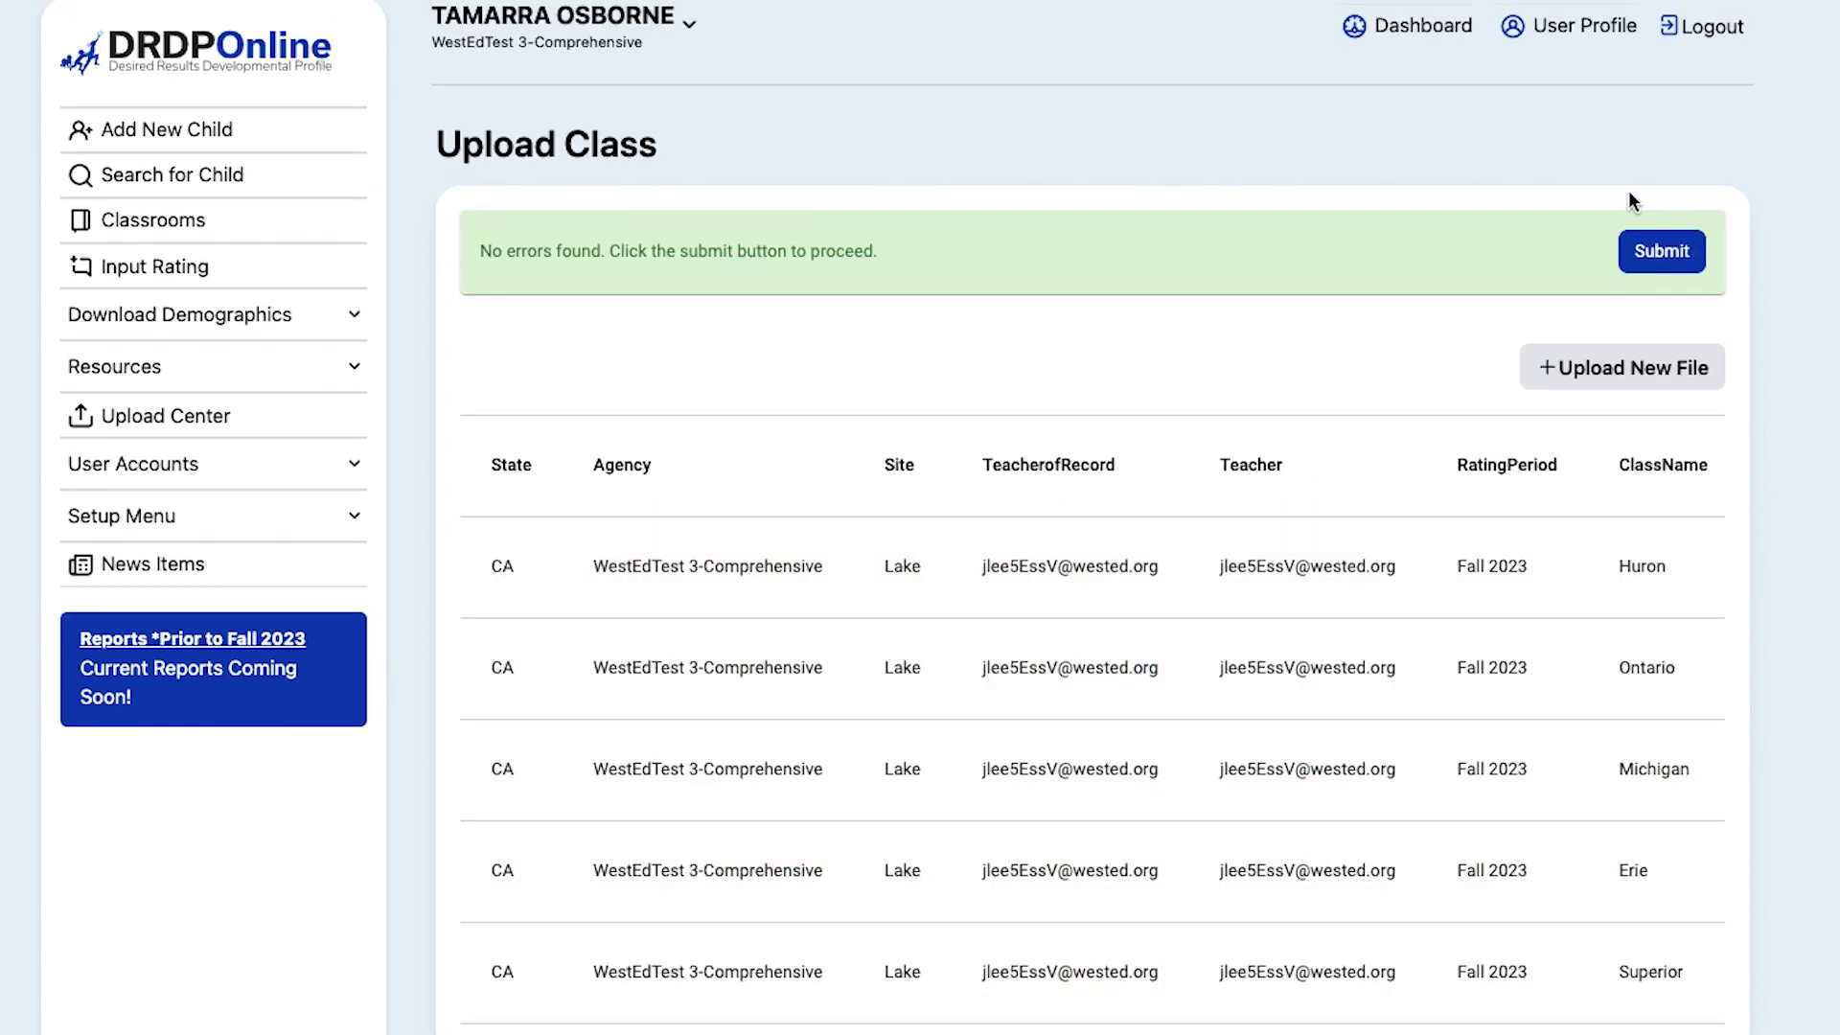
# Step: Submit the error-free class file and acknowledge the Success message
pyautogui.click(1677, 264)
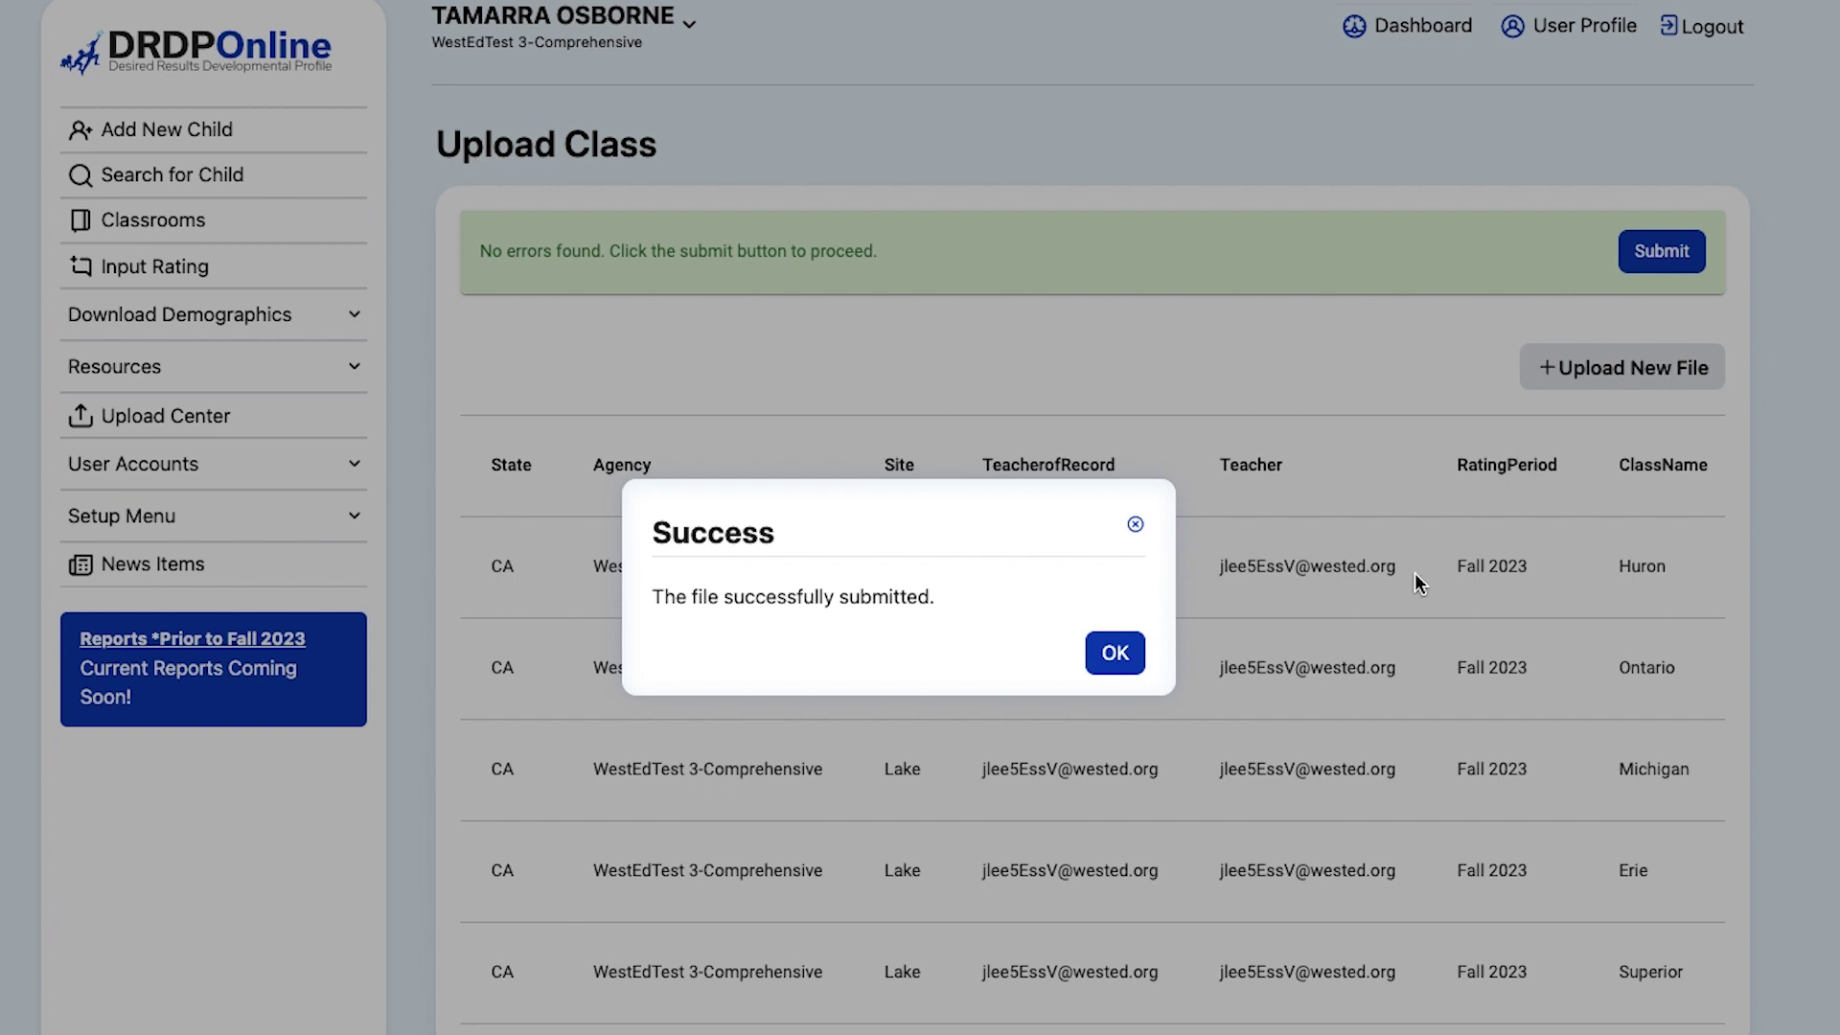
pyautogui.click(1115, 653)
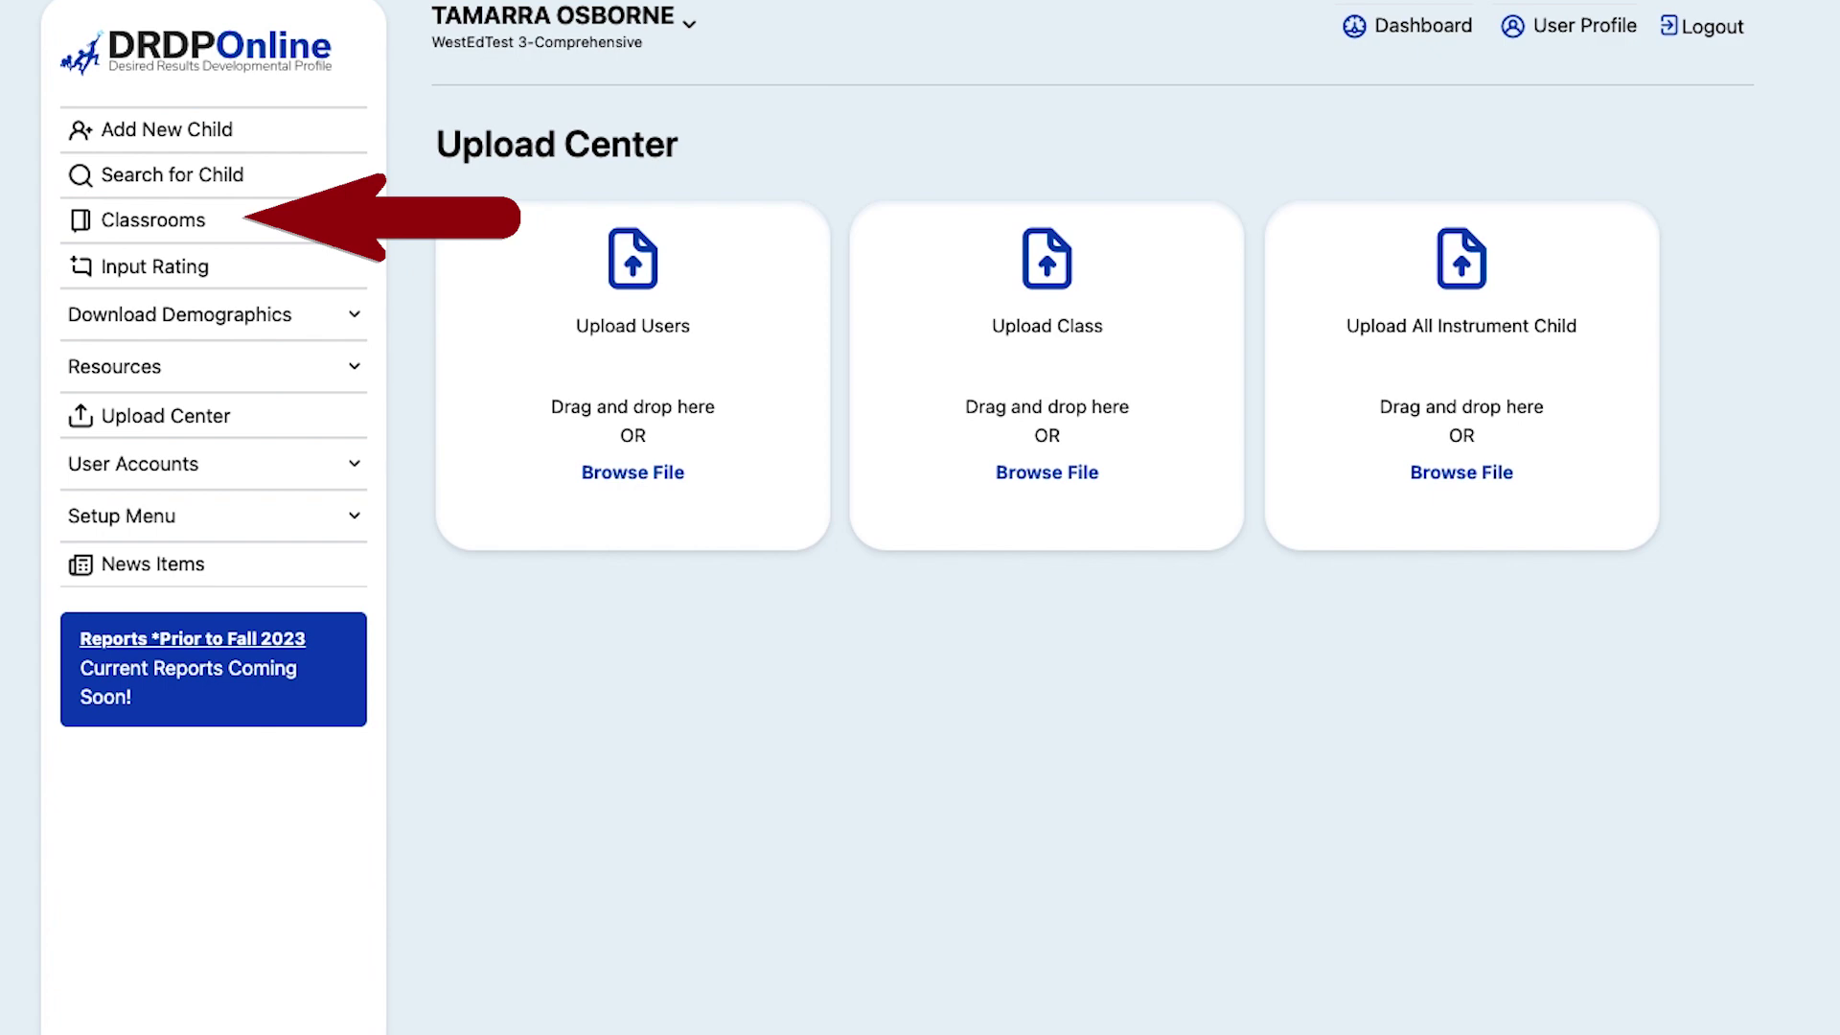
# Step: List Classrooms filtered by site Lake and rating period Fall 2023
pyautogui.click(191, 223)
pyautogui.click(1031, 316)
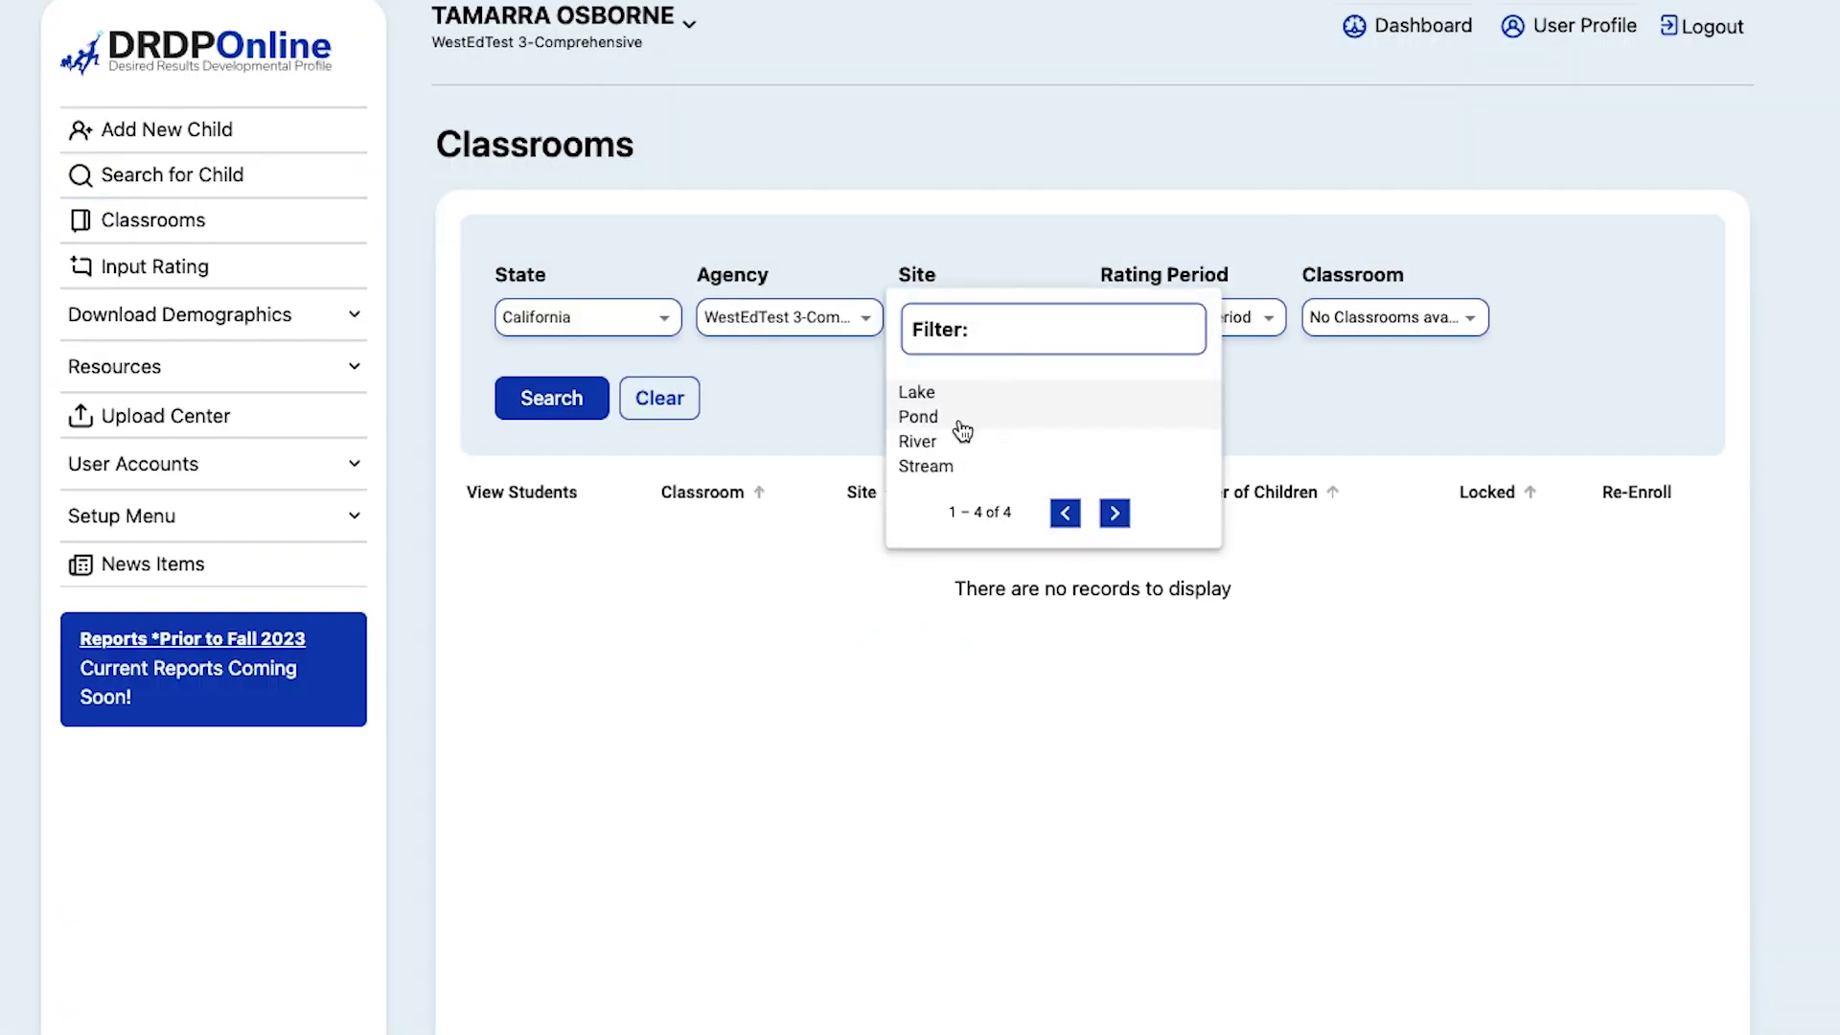
pyautogui.click(944, 395)
pyautogui.click(1161, 331)
pyautogui.click(1156, 458)
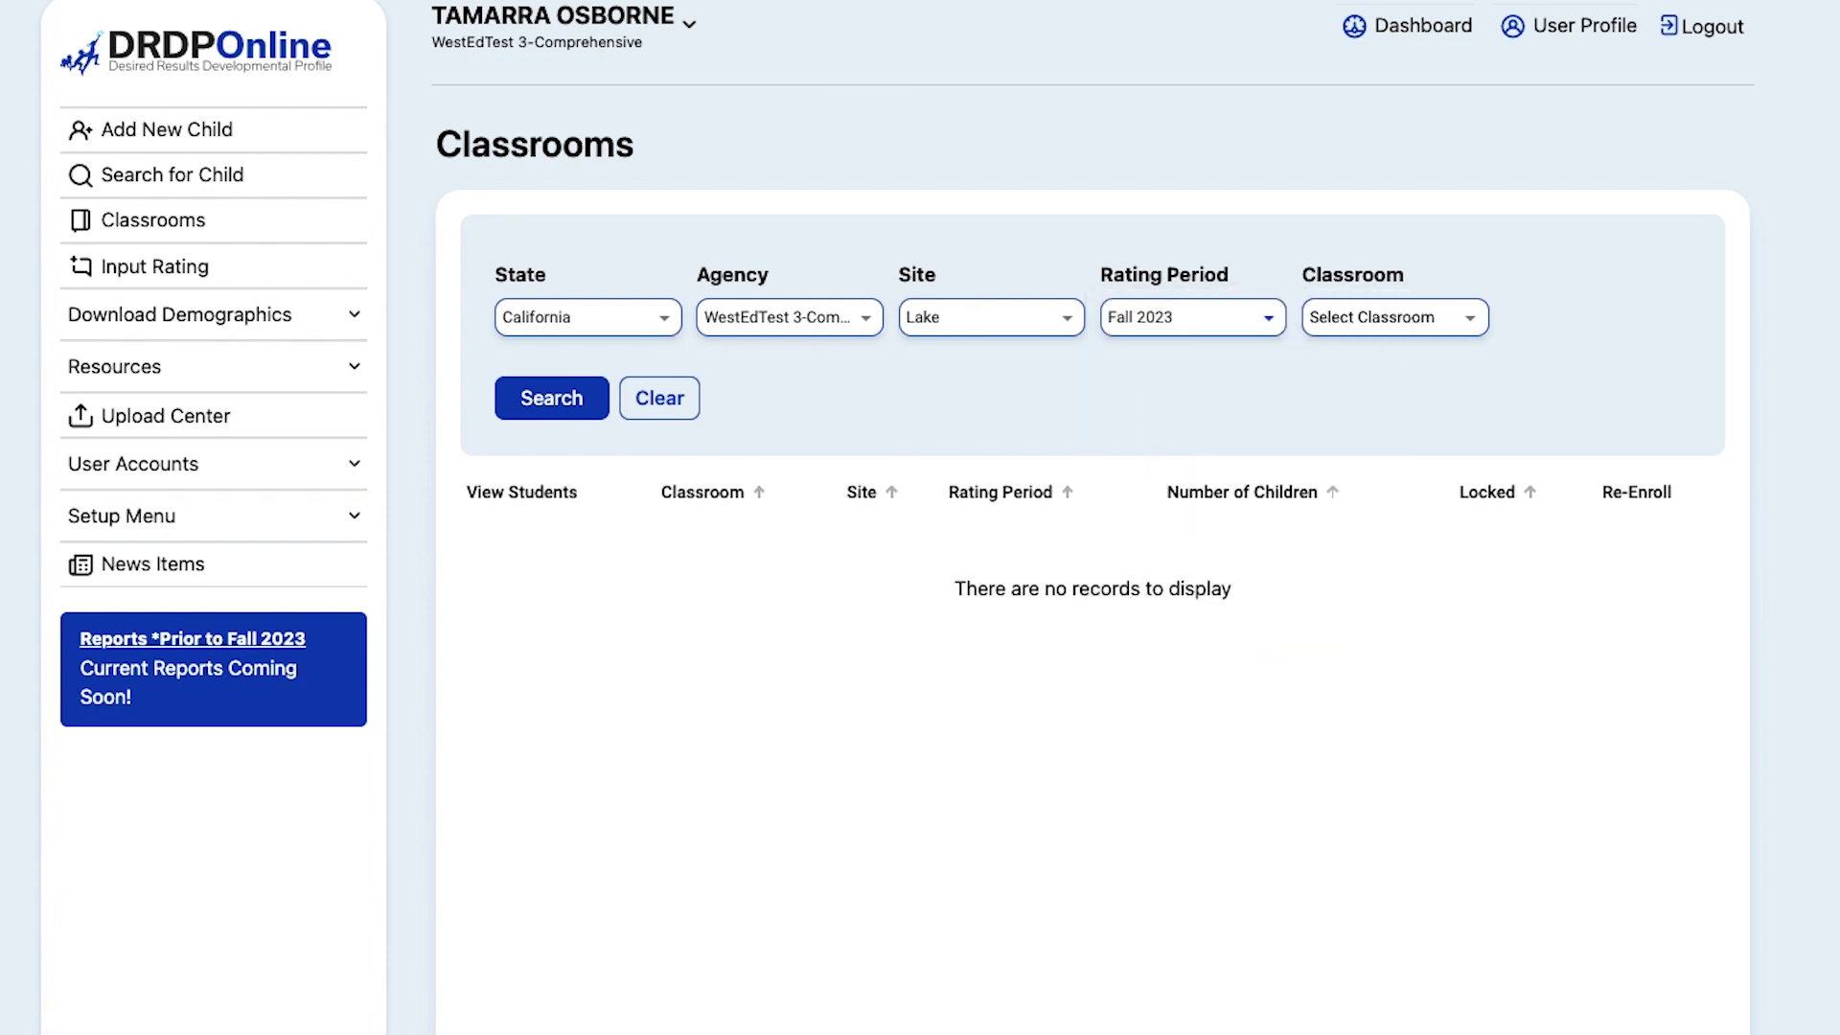
pyautogui.click(552, 401)
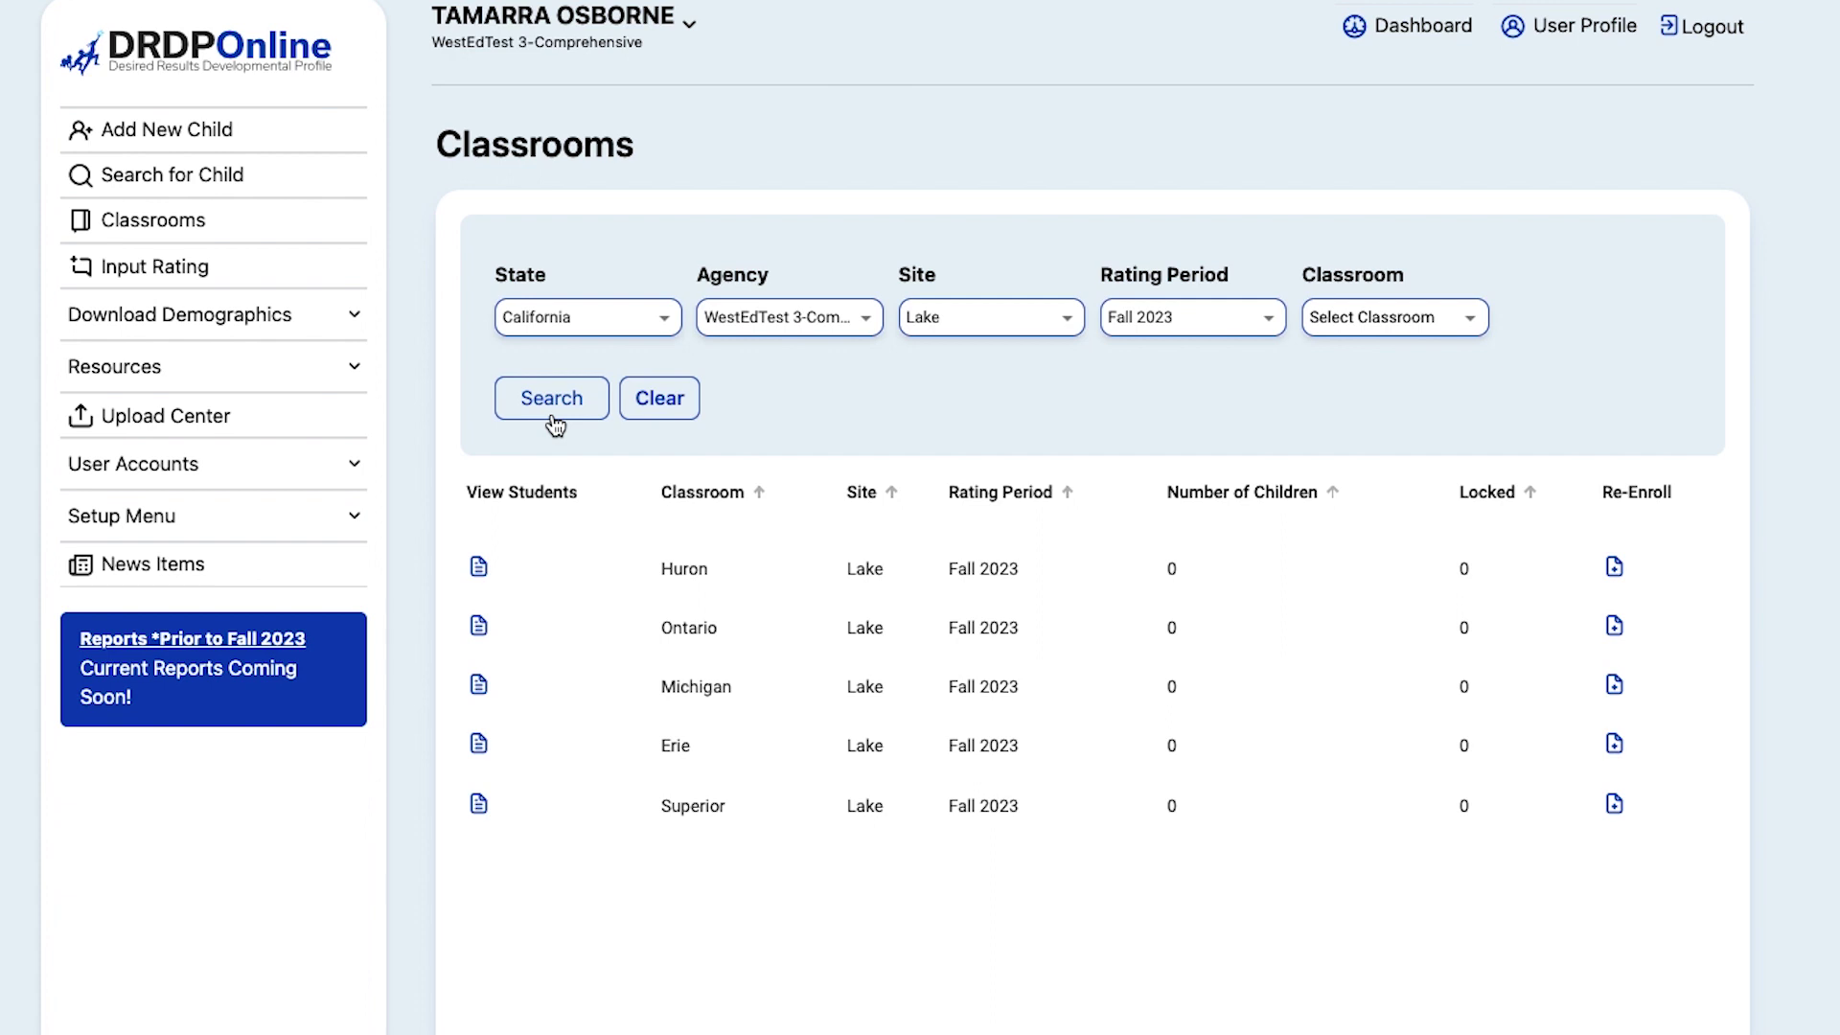
pyautogui.click(553, 414)
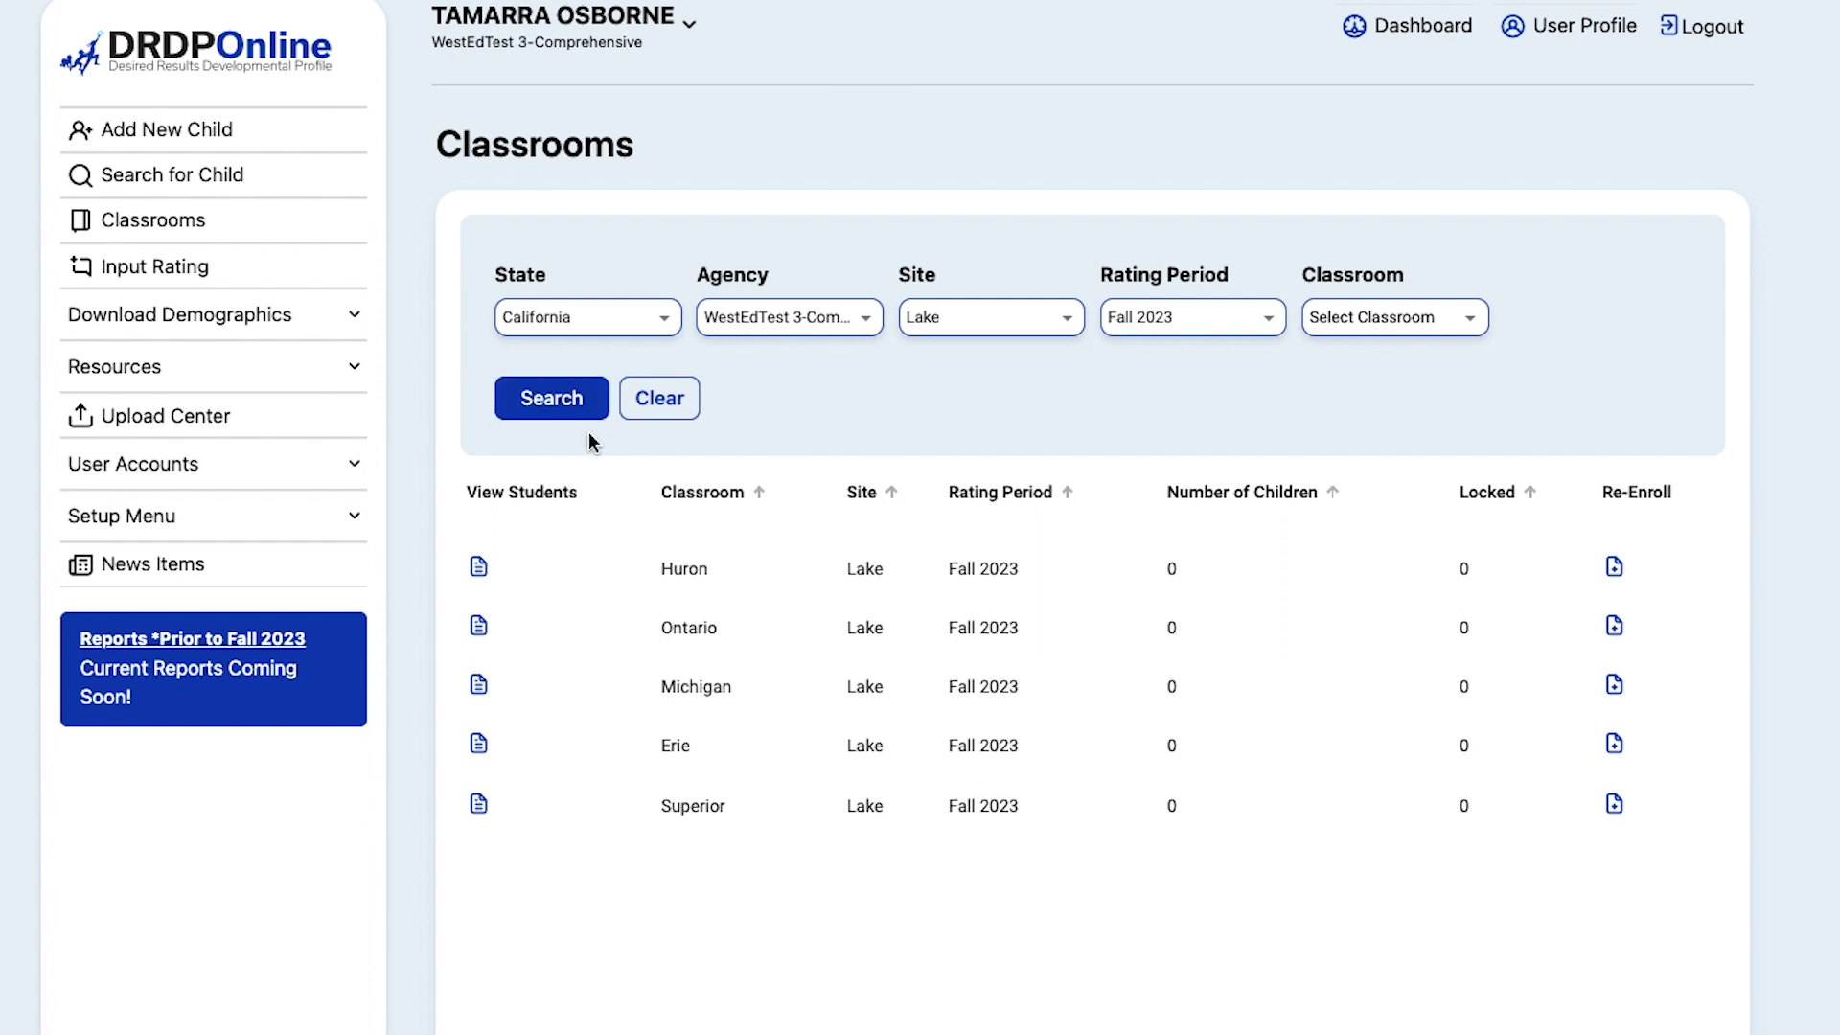